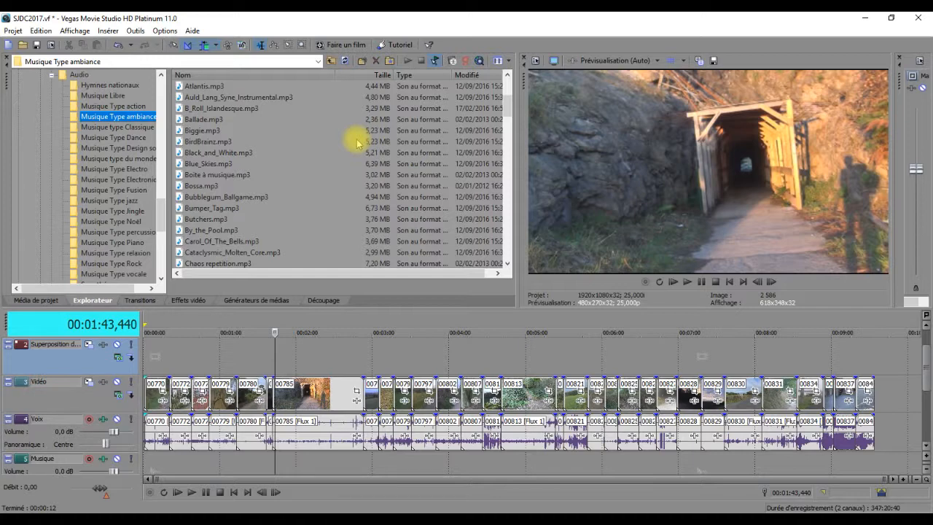
Preview Ballade.mp3 and place it on the Musique track, starting just before the playhead under clip 00785.
{"action": "left_click", "coordinate": [204, 120]}
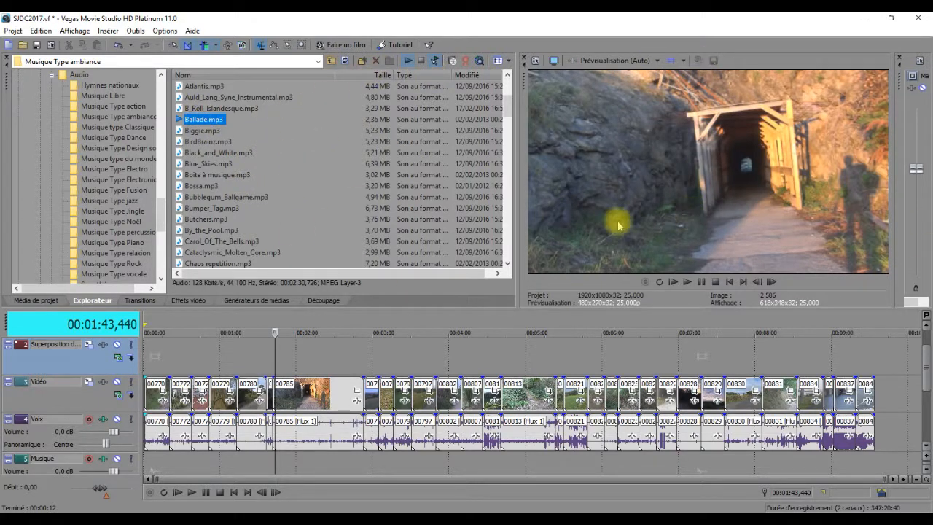
{"action": "left_click", "coordinate": [273, 137]}
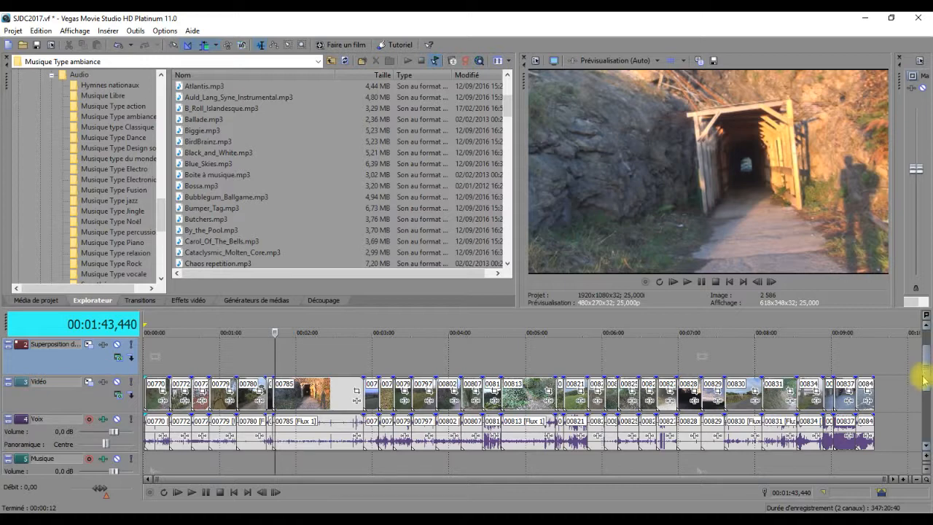
{"action": "left_click", "coordinate": [927, 446]}
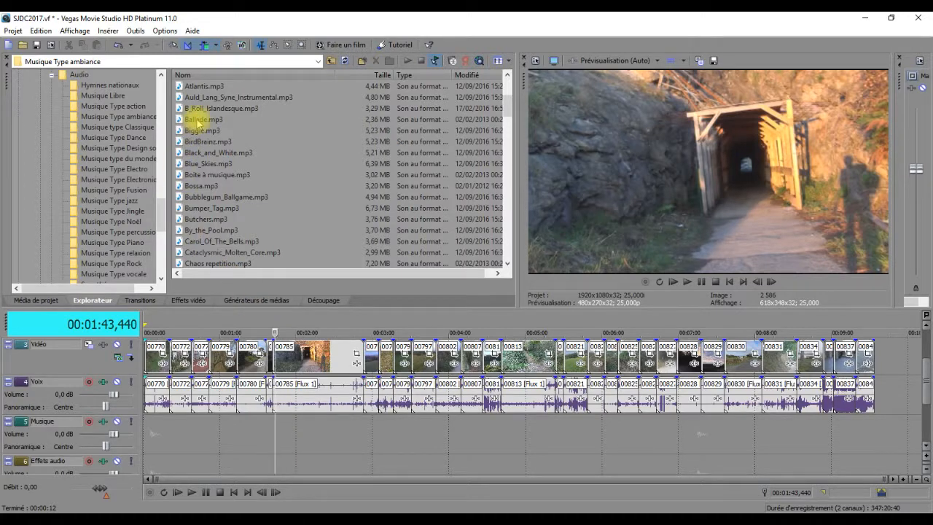
{"action": "left_click", "coordinate": [211, 124]}
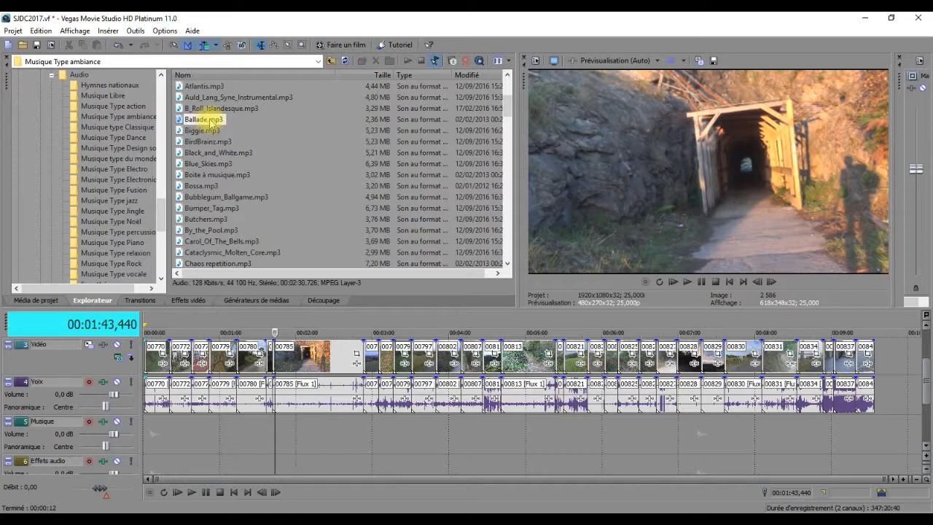
{"action": "left_click_drag", "start_coordinate": [211, 124], "coordinate": [275, 434]}
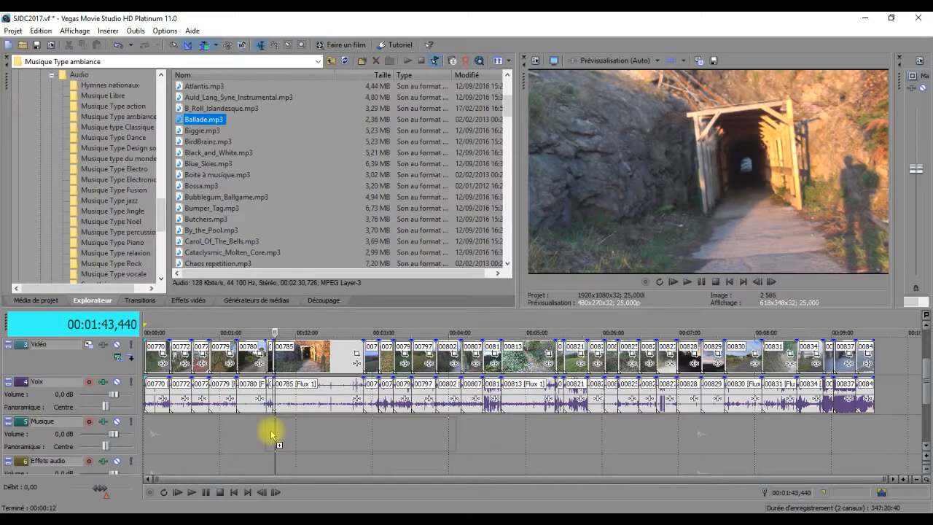
{"action": "left_click_drag", "start_coordinate": [274, 436], "coordinate": [270, 432]}
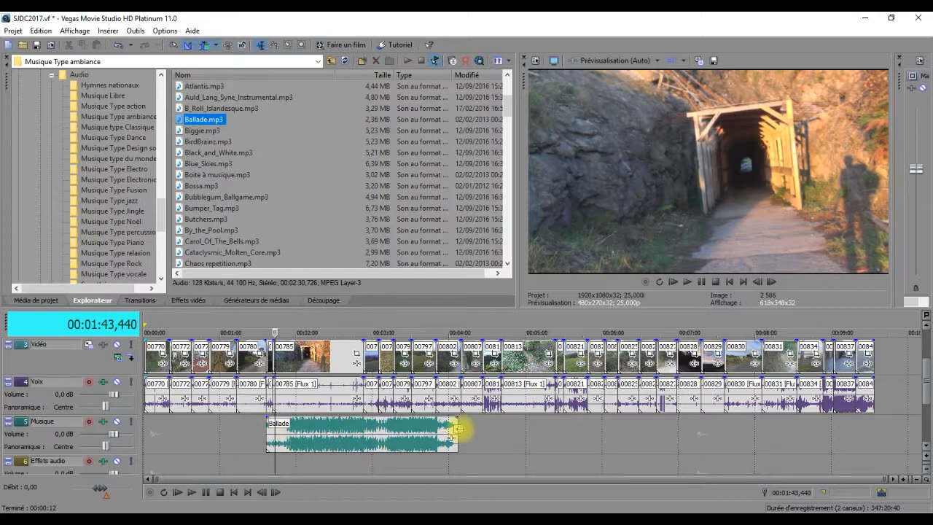
Try a fade-out and a fade-in of about 41 seconds on the Ballade clip, and remove both fades.
{"action": "mouse_move", "coordinate": [458, 430]}
{"action": "left_mouse_down"}
{"action": "mouse_move", "coordinate": [348, 438]}
{"action": "mouse_move", "coordinate": [456, 438]}
{"action": "left_mouse_up"}
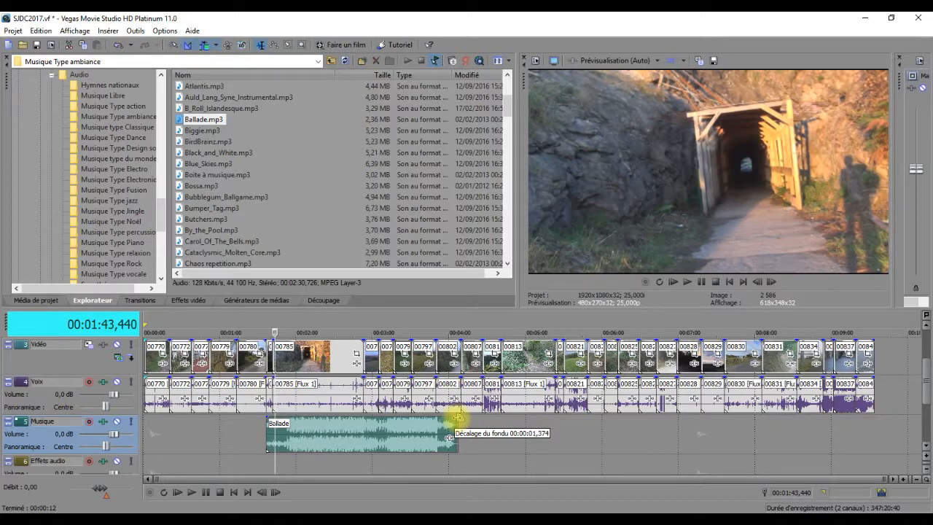
{"action": "mouse_move", "coordinate": [458, 417]}
{"action": "left_mouse_down"}
{"action": "mouse_move", "coordinate": [423, 425]}
{"action": "mouse_move", "coordinate": [457, 415]}
{"action": "left_mouse_up"}
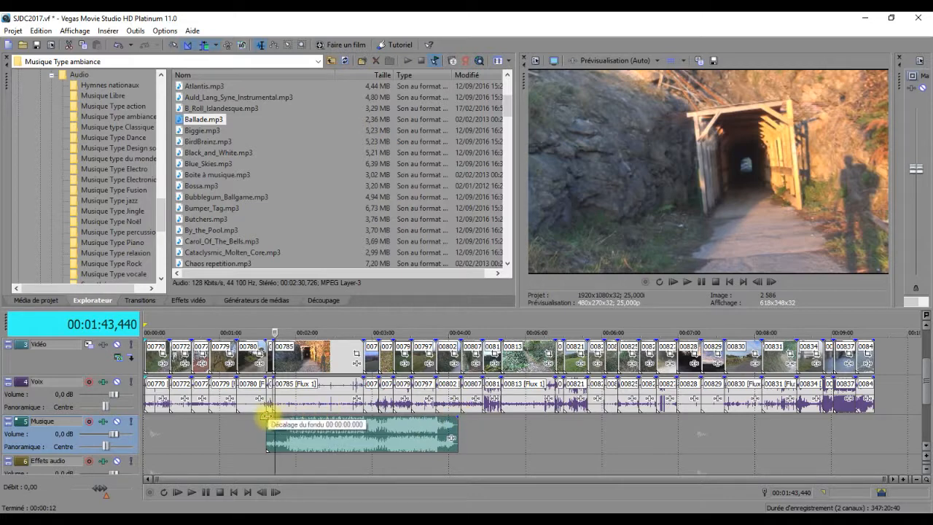
{"action": "left_click_drag", "start_coordinate": [267, 417], "coordinate": [318, 426]}
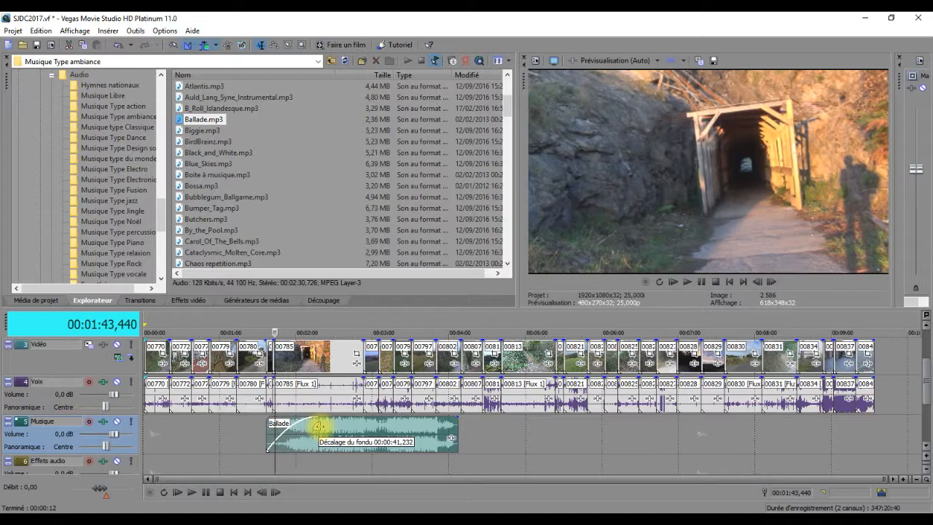
{"action": "left_click_drag", "start_coordinate": [318, 426], "coordinate": [267, 412]}
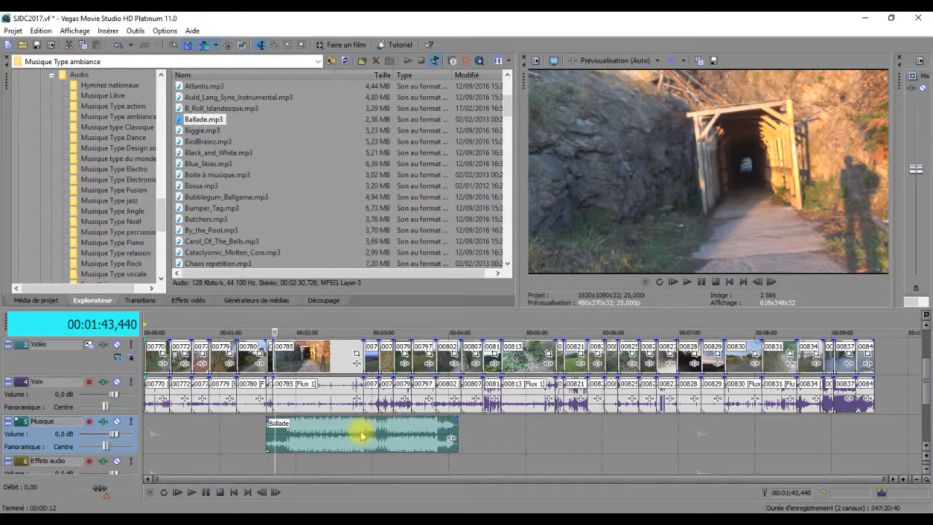
Compare playback from the playhead with the Musique track muted and unmuted.
{"action": "left_click", "coordinate": [116, 423]}
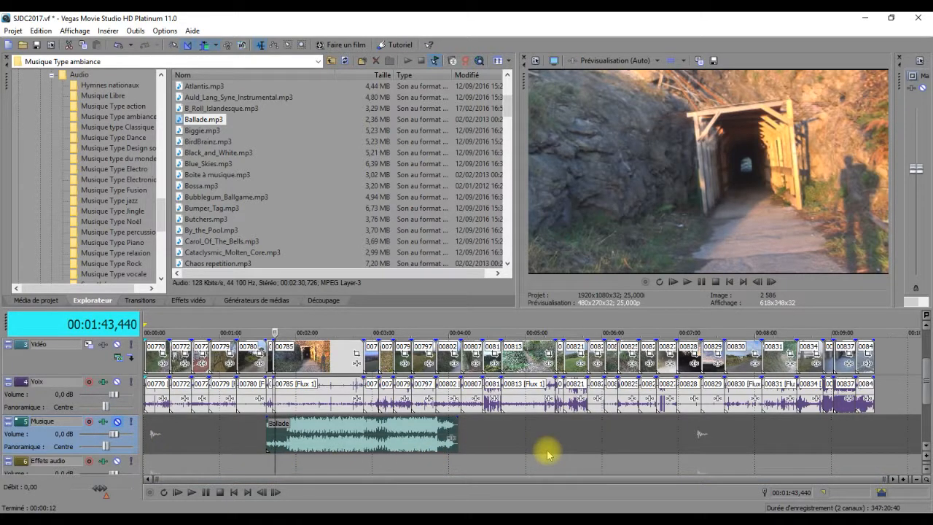
{"action": "key", "text": "space"}
{"action": "key", "text": "space"}
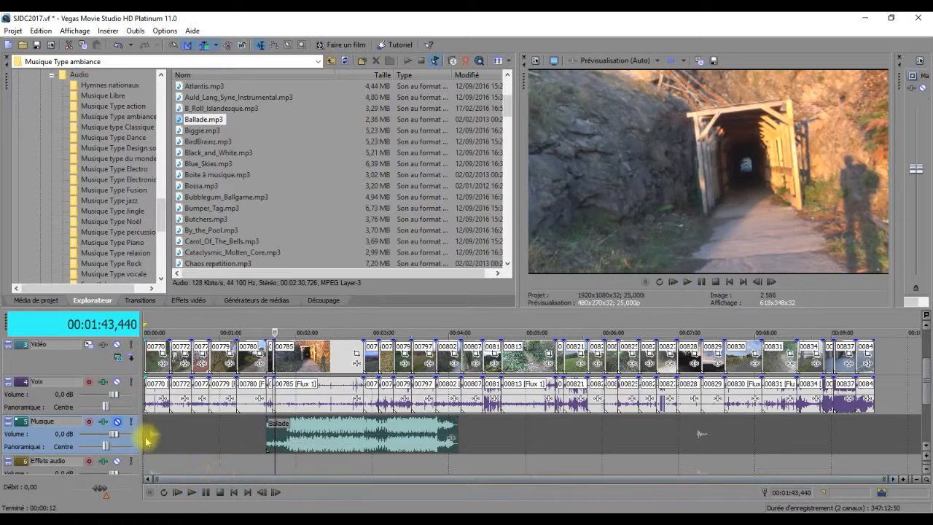
{"action": "left_click", "coordinate": [117, 423]}
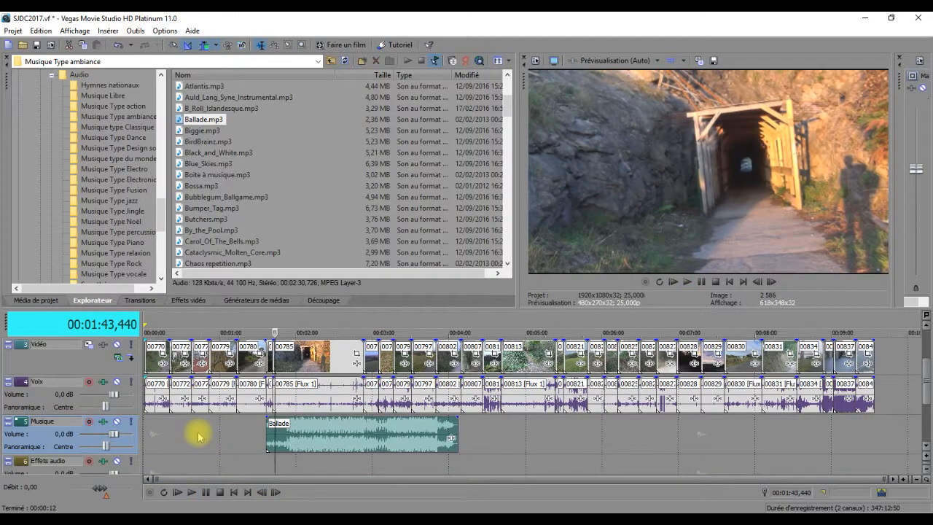
{"action": "key", "text": "space"}
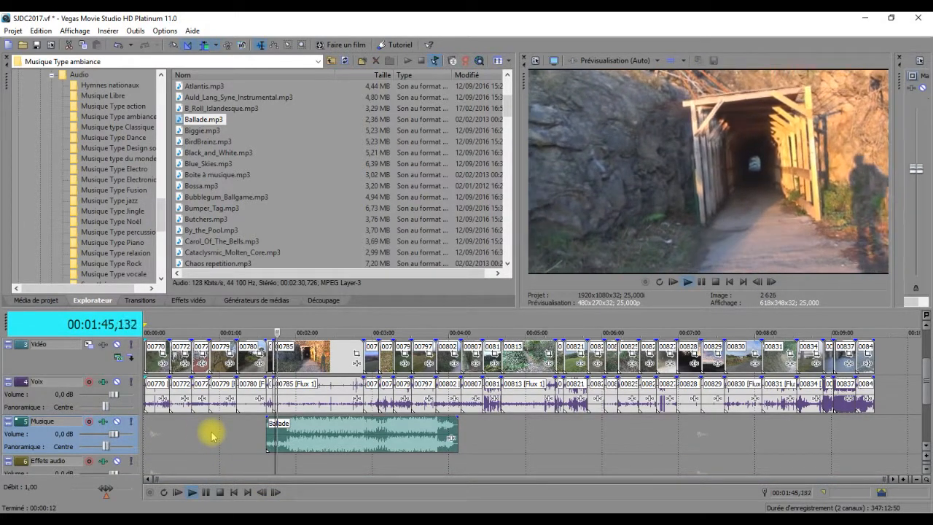
{"action": "key", "text": "space"}
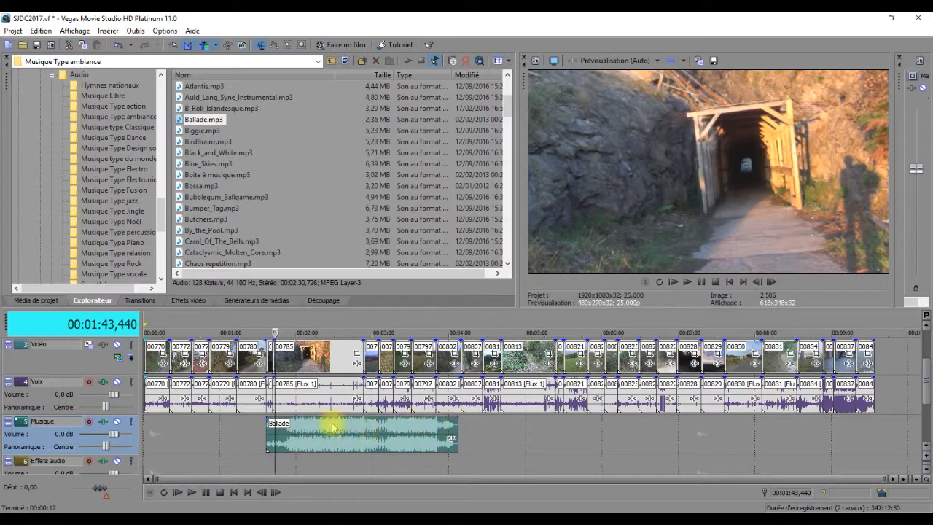
Insert a volume envelope on the Musique track.
{"action": "left_click", "coordinate": [107, 31]}
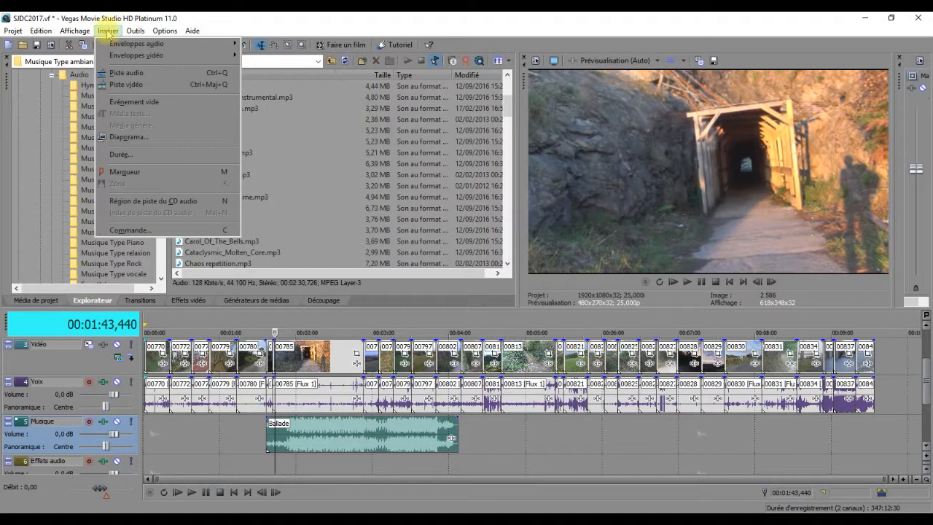
{"action": "mouse_move", "coordinate": [124, 48]}
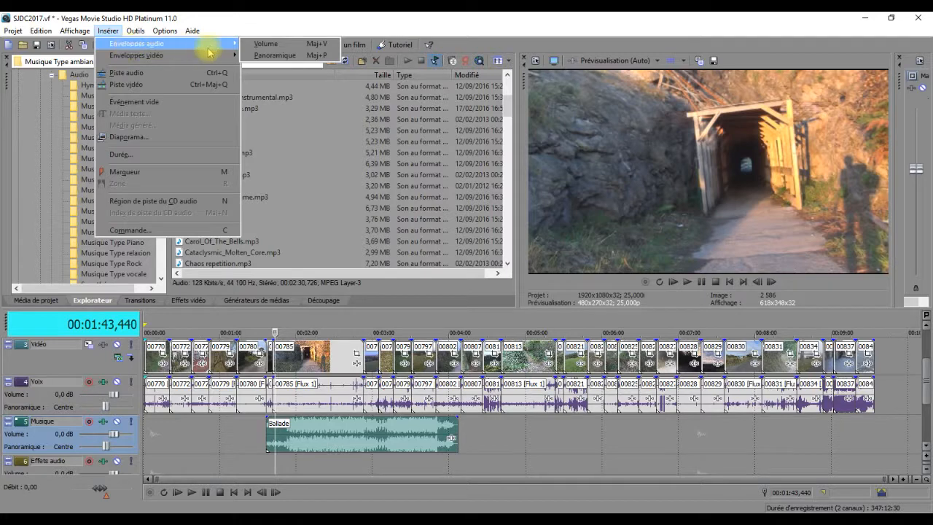
{"action": "left_click", "coordinate": [271, 46]}
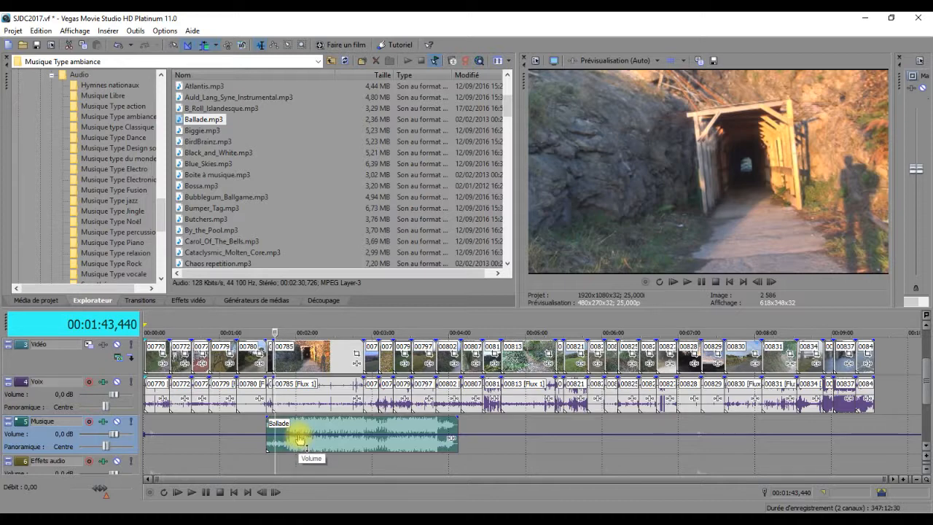
Add four points to the Musique track's volume envelope across the first half of the Ballade clip.
{"action": "right_click", "coordinate": [299, 438]}
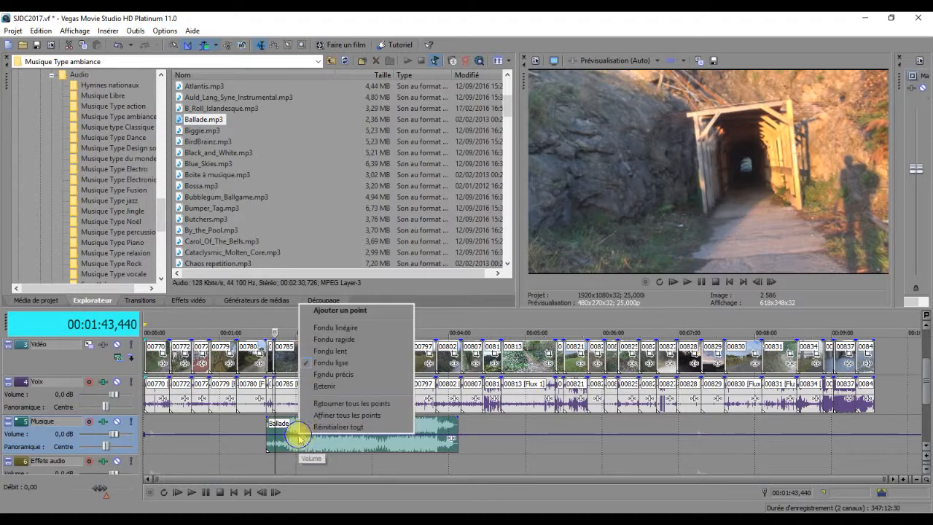
{"action": "left_click", "coordinate": [349, 311]}
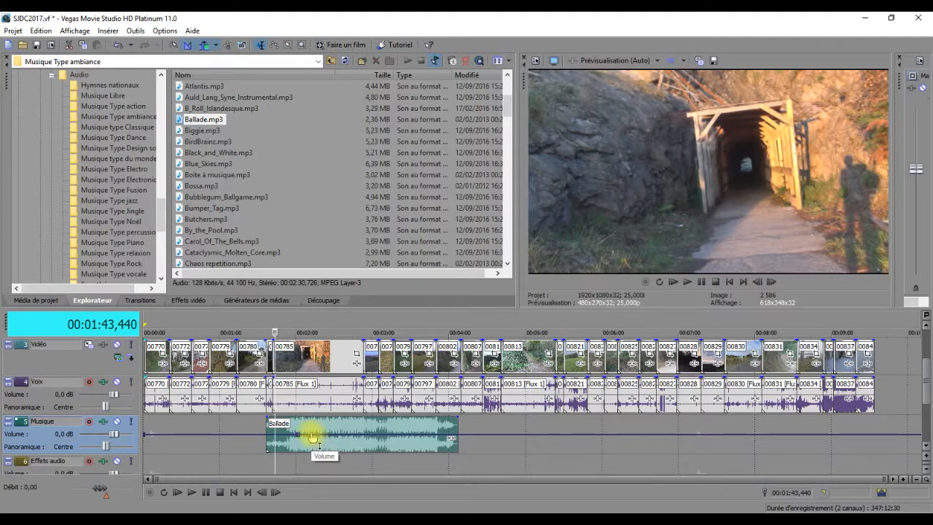
{"action": "right_click", "coordinate": [312, 435]}
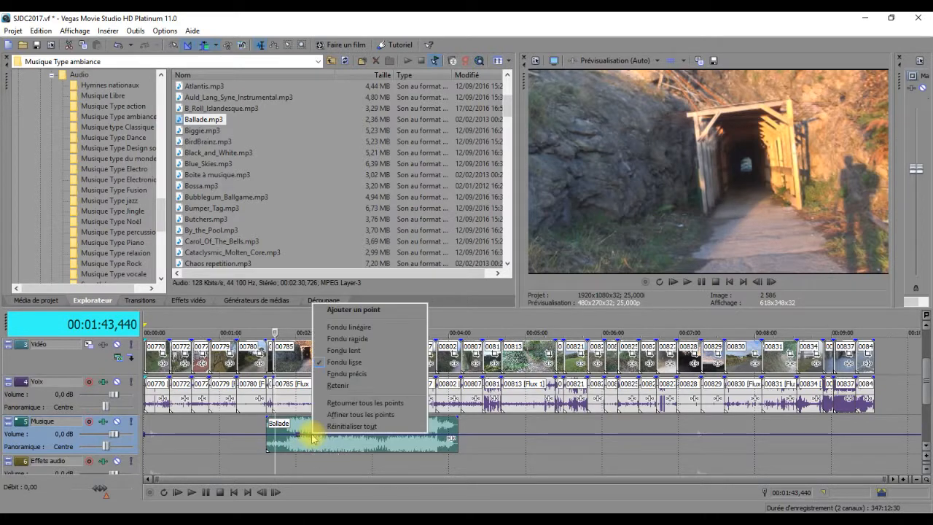
{"action": "left_click", "coordinate": [353, 311]}
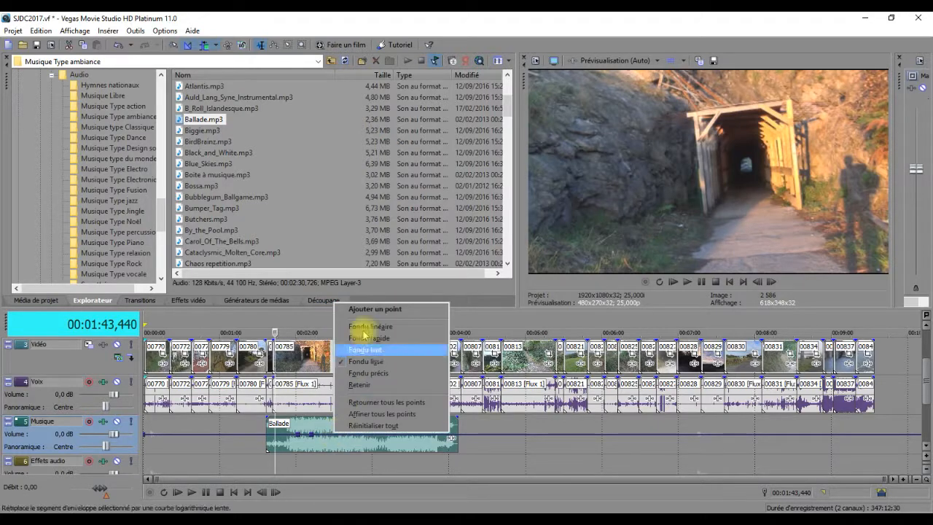
{"action": "left_click", "coordinate": [367, 309]}
{"action": "right_click", "coordinate": [356, 438]}
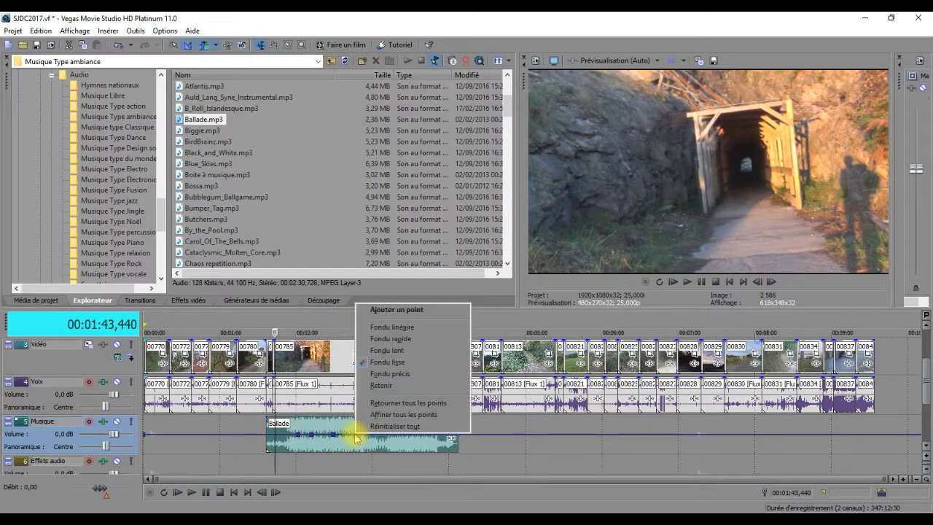
{"action": "left_click", "coordinate": [382, 310]}
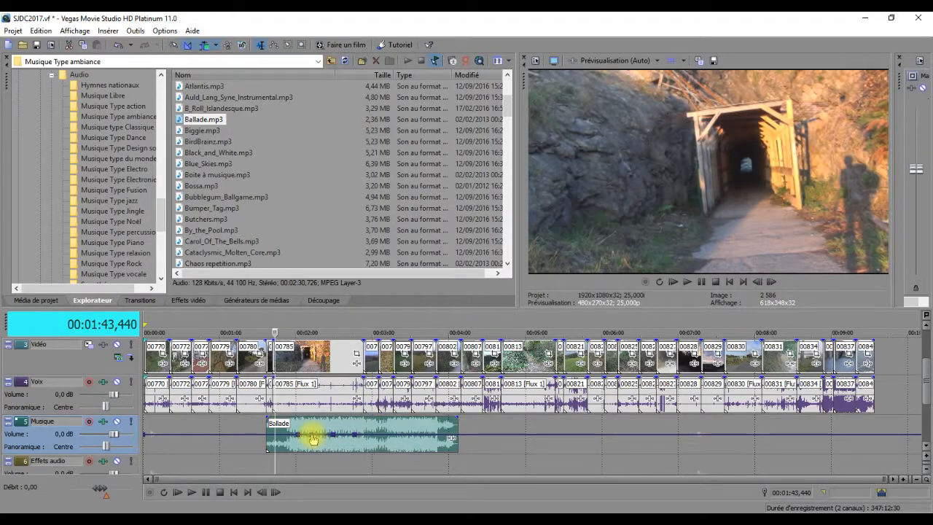
Lower the two middle envelope points to about -16.4 dB and shift the fourth point earlier to shape a volume dip.
{"action": "left_click_drag", "start_coordinate": [314, 438], "coordinate": [337, 455]}
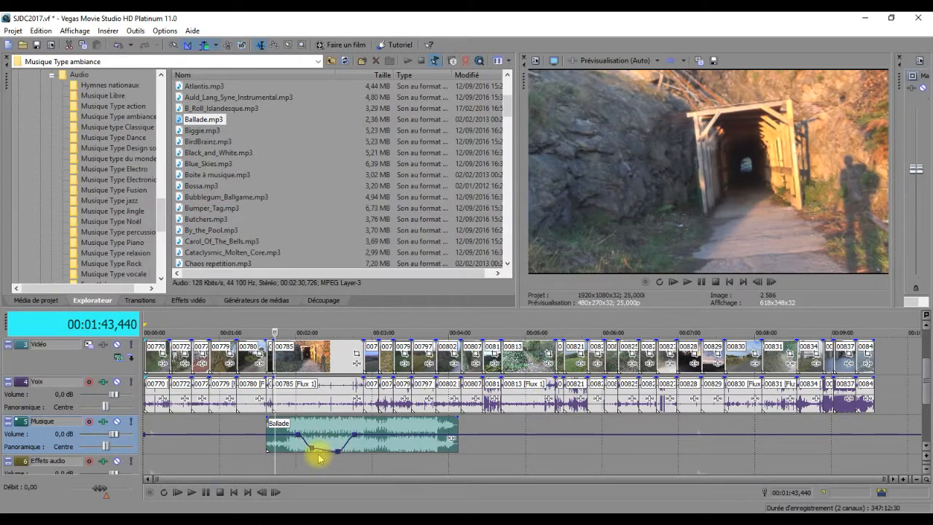
{"action": "mouse_move", "coordinate": [312, 452]}
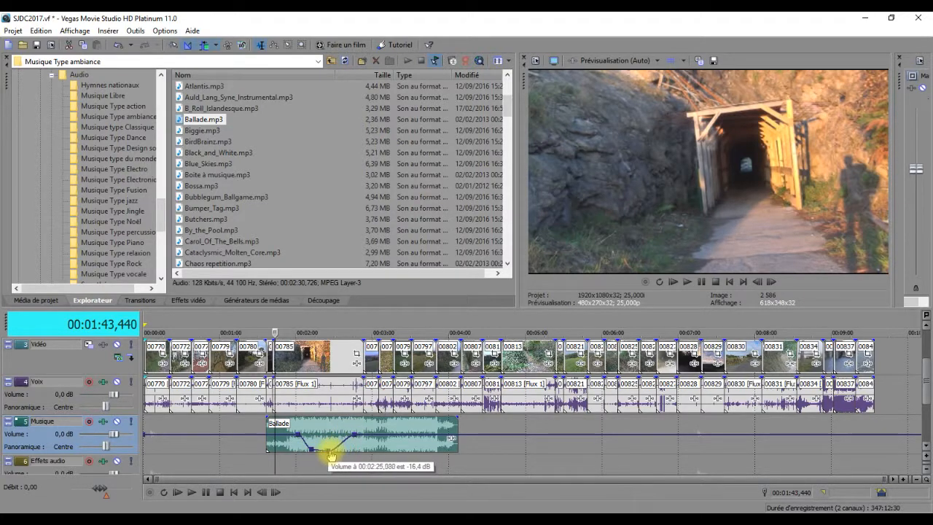
{"action": "left_click_drag", "start_coordinate": [353, 436], "coordinate": [344, 438]}
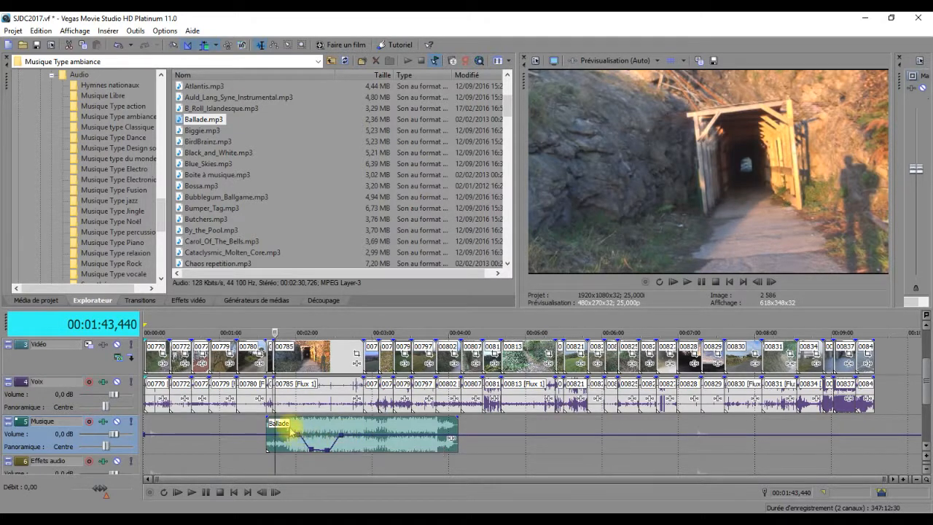
Play the timeline from 00:01:54,400 through the volume dip to check the music level.
{"action": "left_click", "coordinate": [291, 326]}
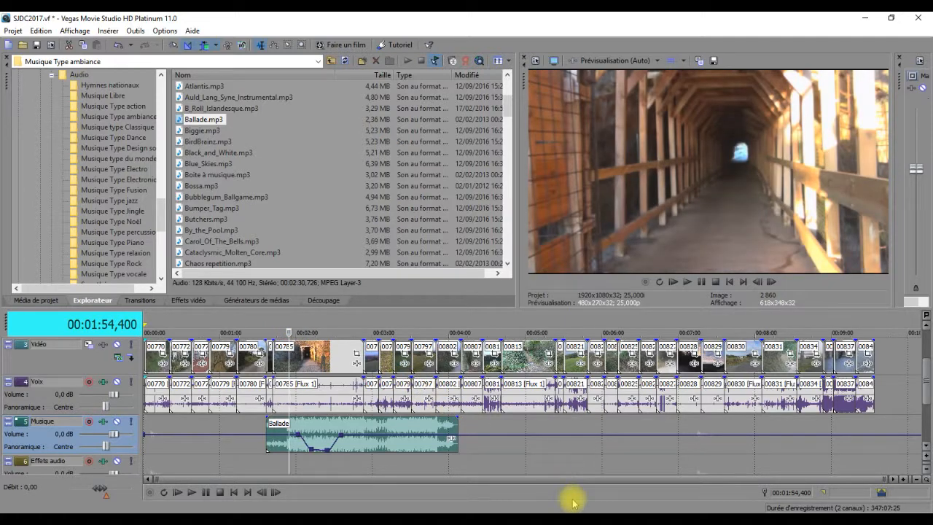
{"action": "key", "text": "space"}
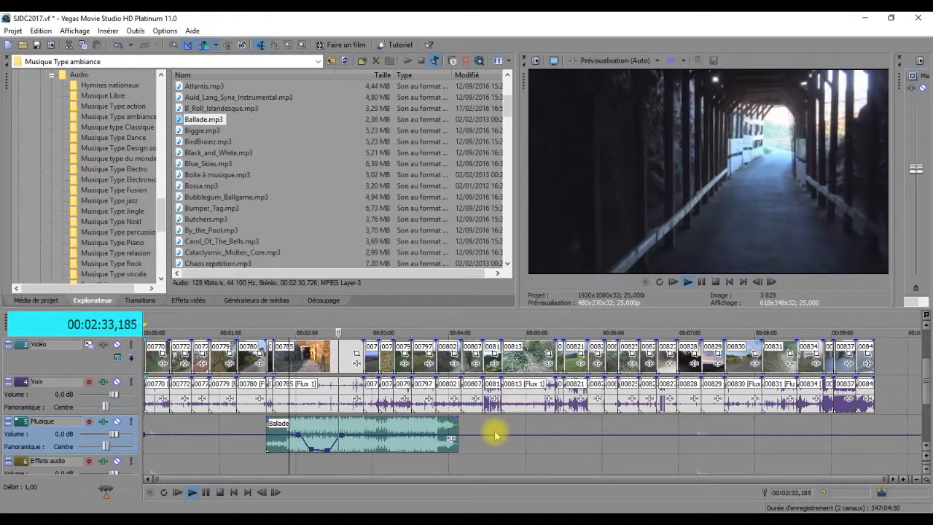
{"action": "key", "text": "space"}
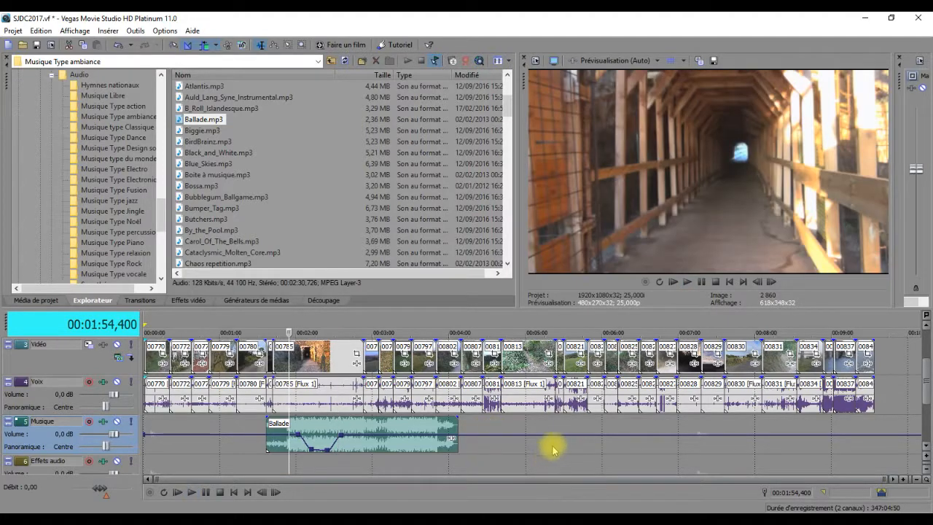
Insert a new audio track between the Voix and Musique tracks.
{"action": "left_click", "coordinate": [926, 447]}
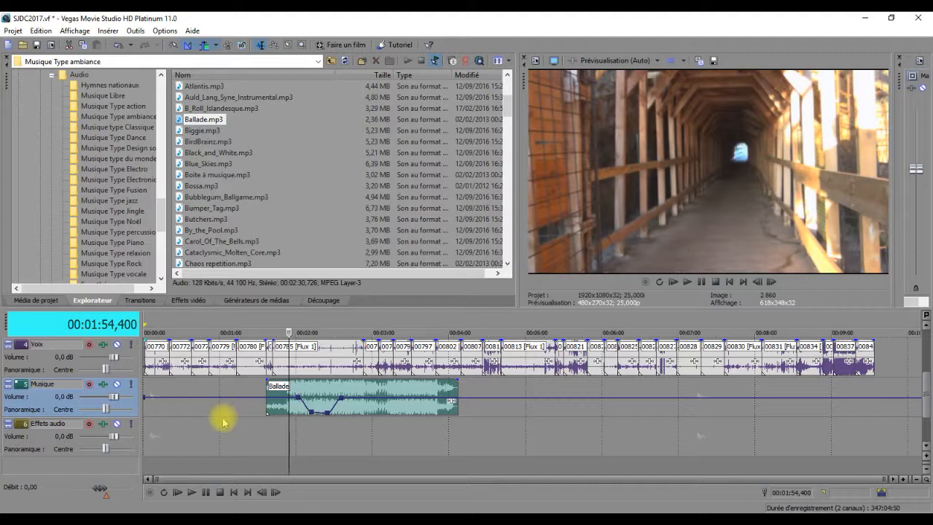
{"action": "right_click", "coordinate": [76, 382]}
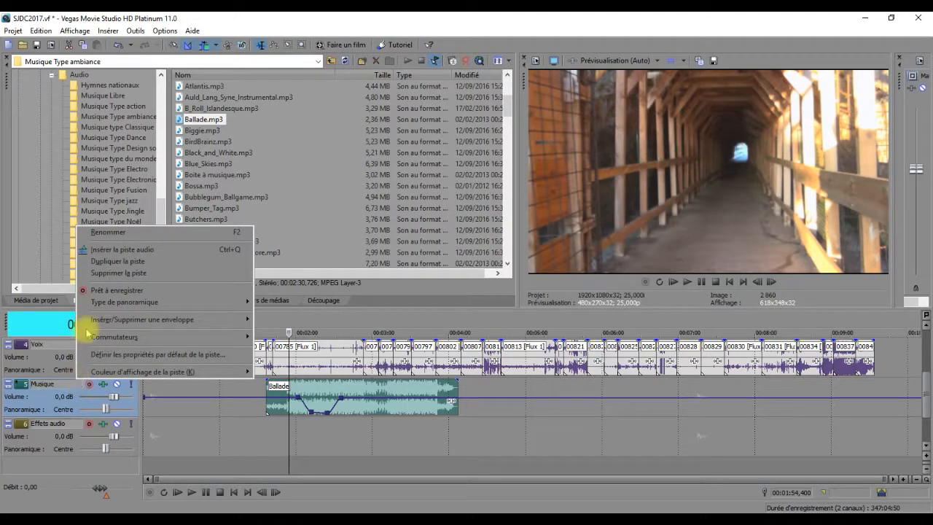
{"action": "left_click", "coordinate": [156, 252]}
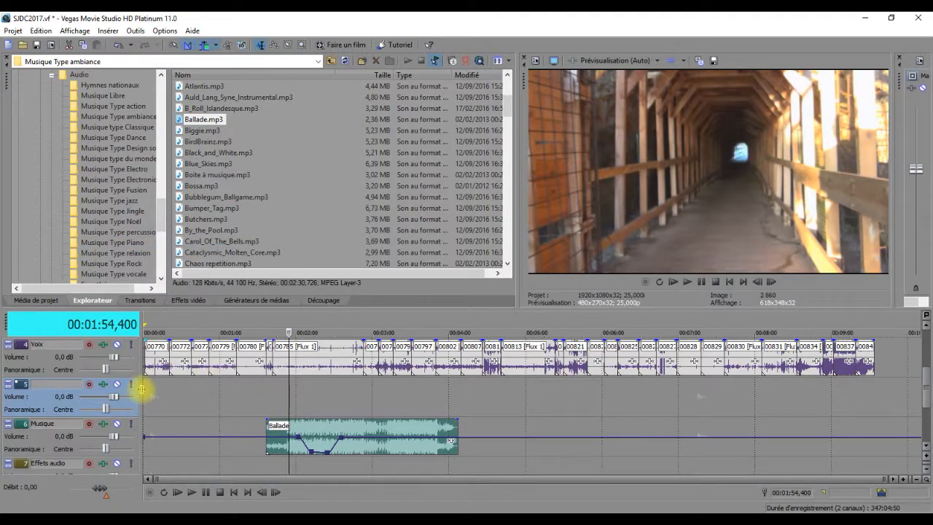
Rename the new audio track between Voix and Musique as "Voix 2".
{"action": "right_click", "coordinate": [64, 386]}
{"action": "left_click", "coordinate": [52, 382]}
{"action": "right_click", "coordinate": [53, 382]}
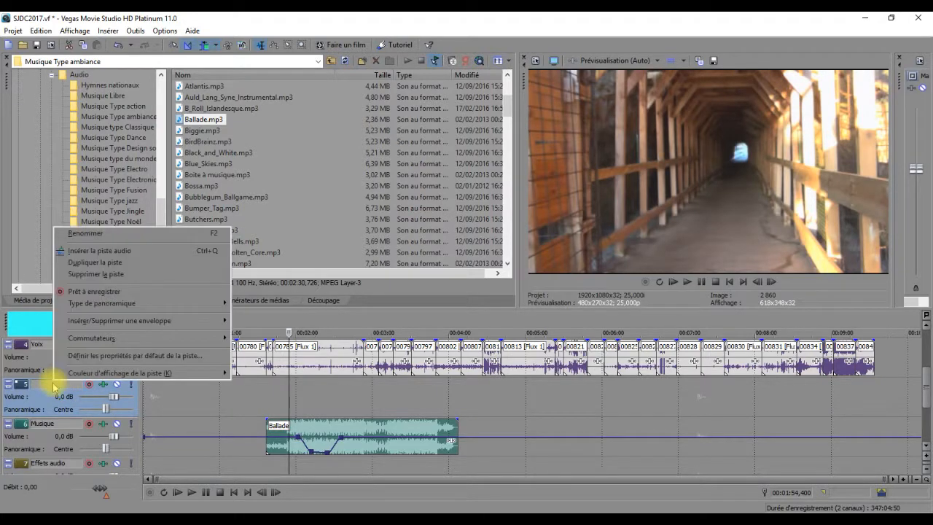
{"action": "left_click", "coordinate": [76, 233]}
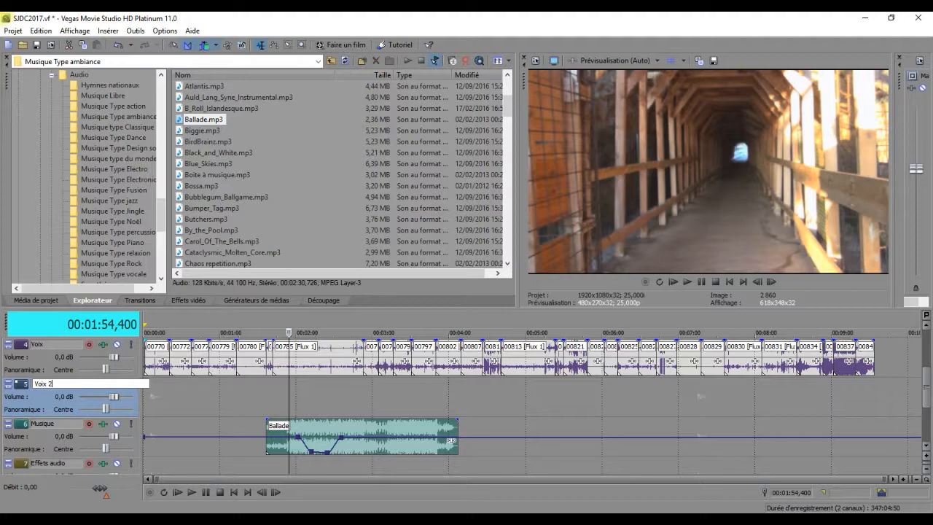
{"action": "type", "text": "Voix 2"}
{"action": "left_click", "coordinate": [370, 393]}
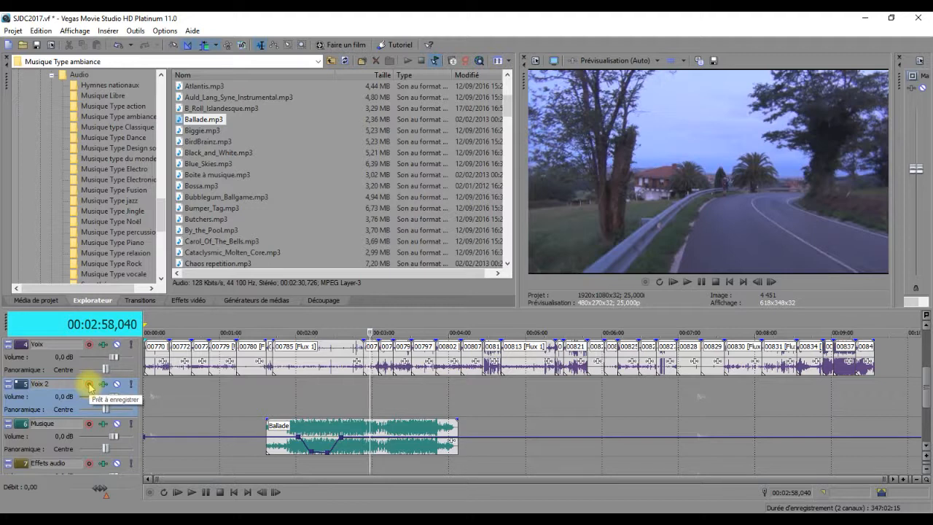
Arm the Voix 2 track for recording from 00:01:47,080 and mute the Musique and Voix tracks.
{"action": "left_click", "coordinate": [89, 384]}
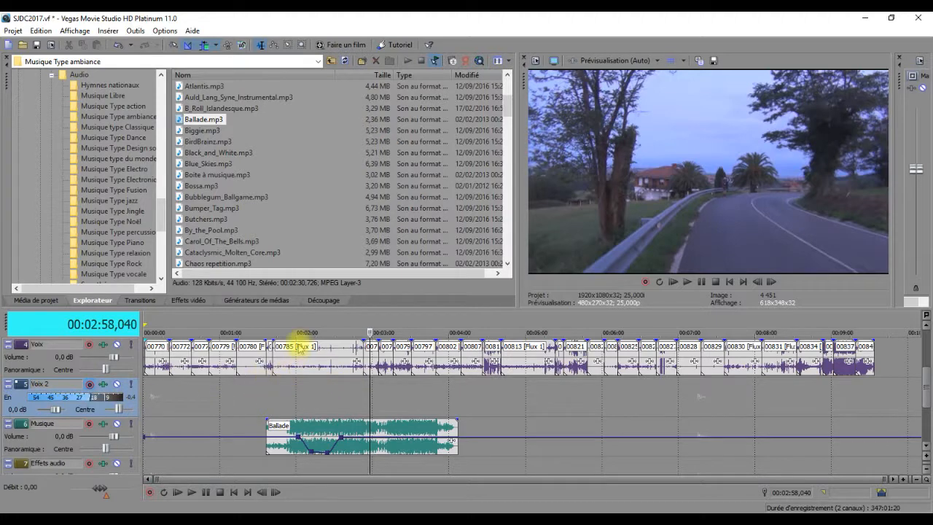
{"action": "left_click", "coordinate": [279, 325]}
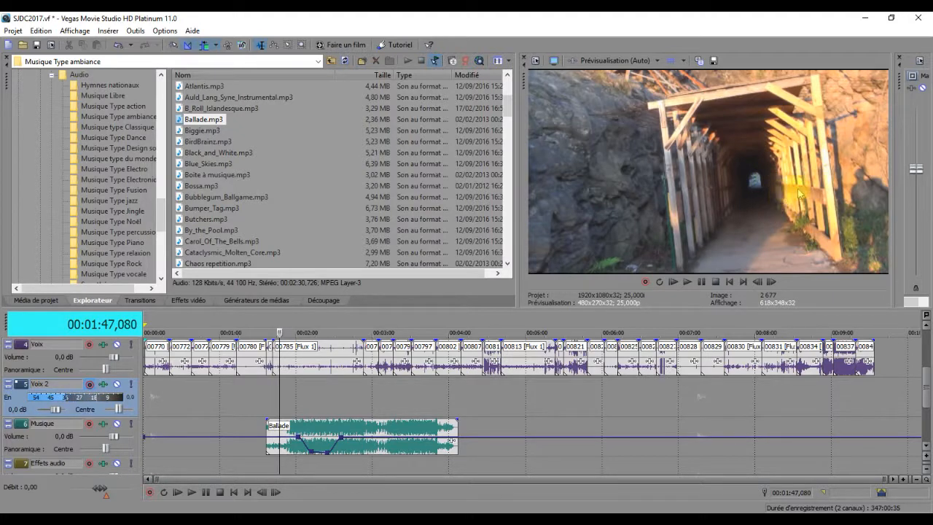
{"action": "left_click", "coordinate": [118, 424]}
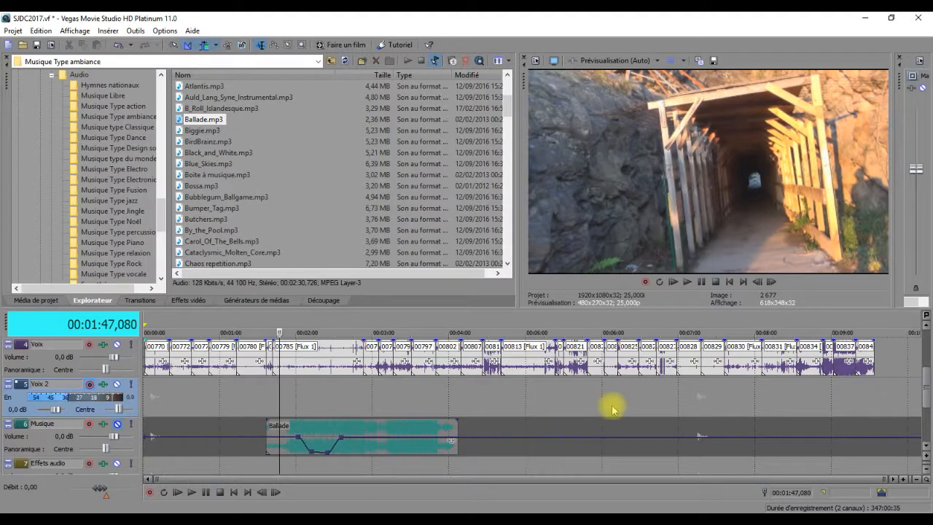
{"action": "left_click", "coordinate": [117, 344]}
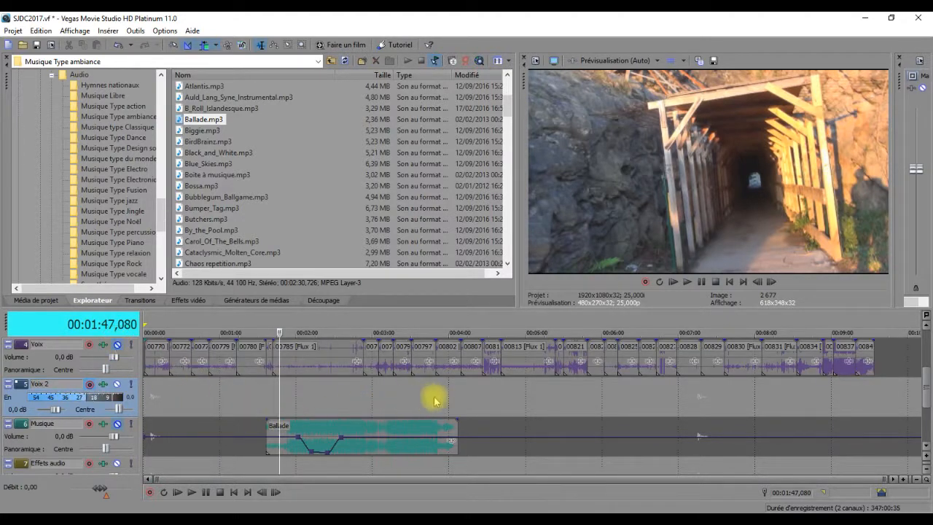
Record a voice-over of about 24 seconds on the Voix 2 track and keep the recorded file.
{"action": "left_click", "coordinate": [646, 283]}
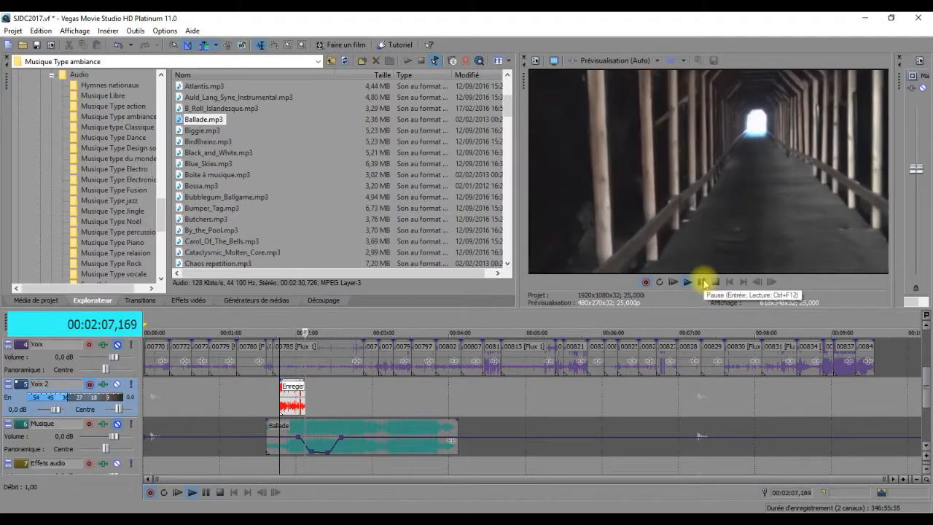
{"action": "left_click", "coordinate": [645, 284]}
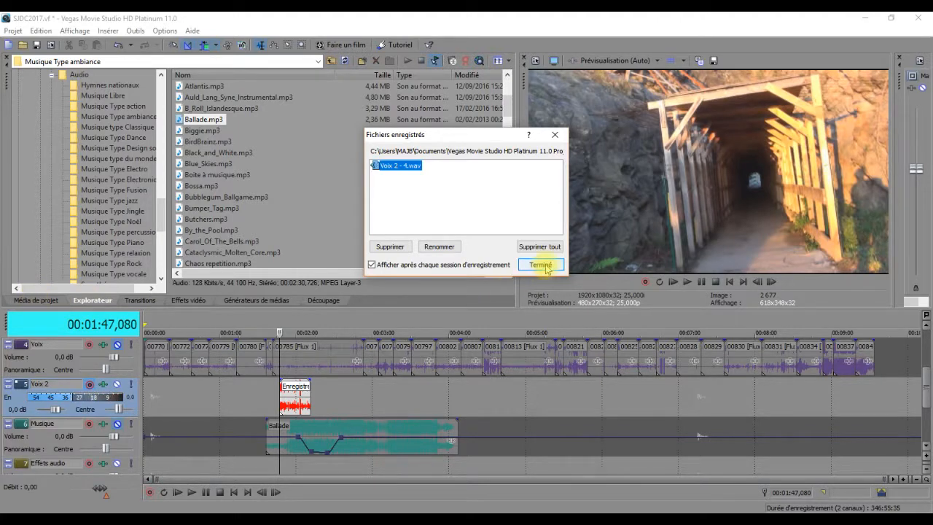
{"action": "left_click", "coordinate": [541, 264]}
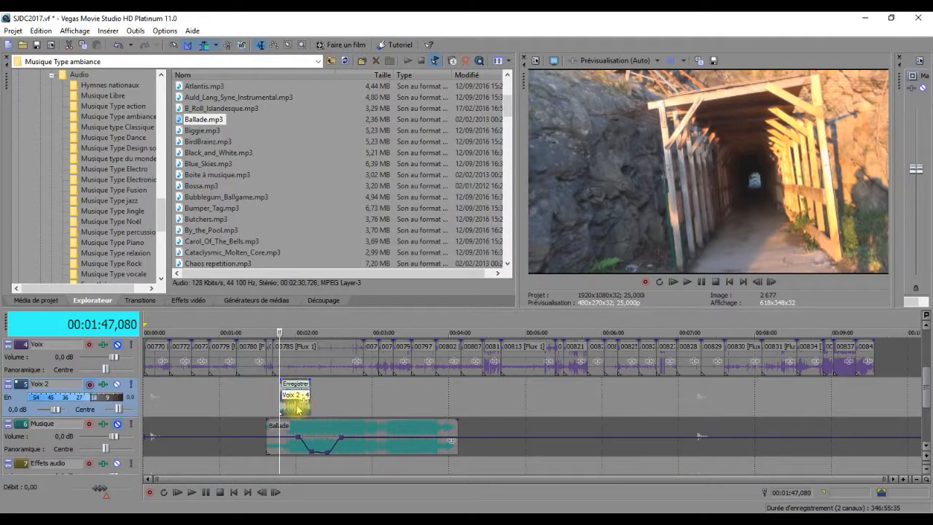
Move the recorded voice clip along Voix 2 over the music's volume dip, and unmute the Musique and Voix tracks.
{"action": "left_click_drag", "start_coordinate": [300, 407], "coordinate": [323, 416]}
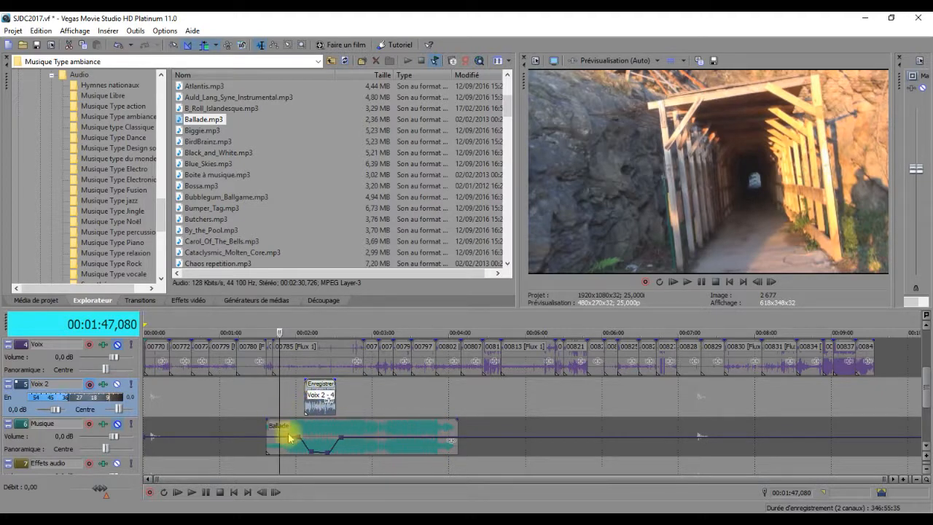
{"action": "left_click", "coordinate": [117, 426]}
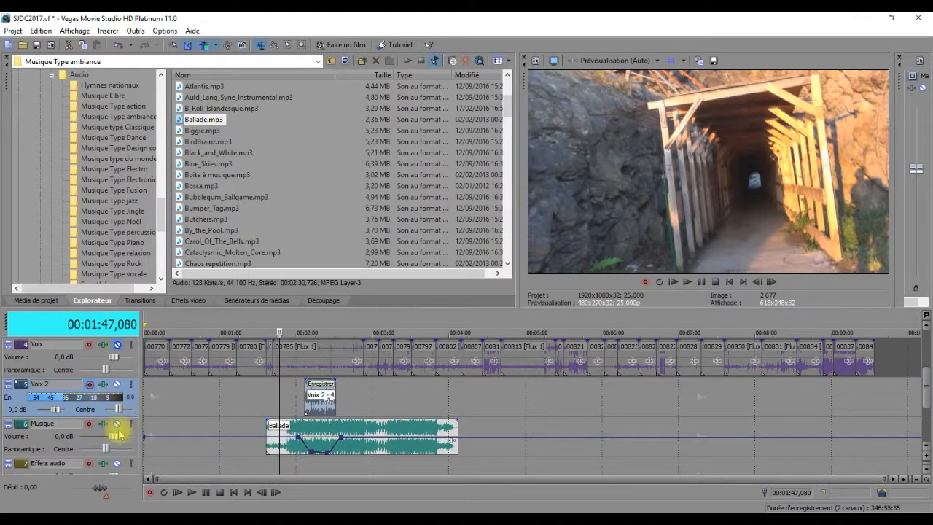
{"action": "left_click", "coordinate": [117, 345]}
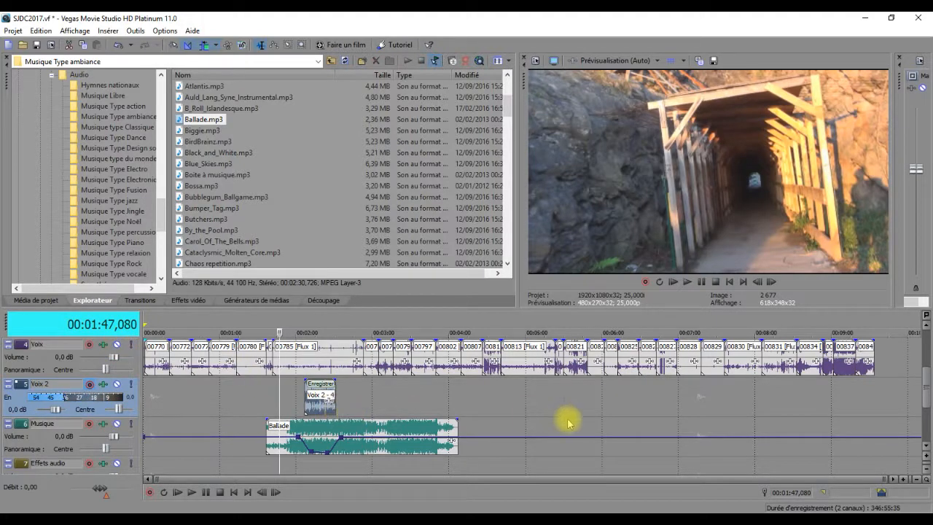
Play the timeline from 00:01:56,720 to check the voice-over against the lowered music.
{"action": "left_click", "coordinate": [292, 324]}
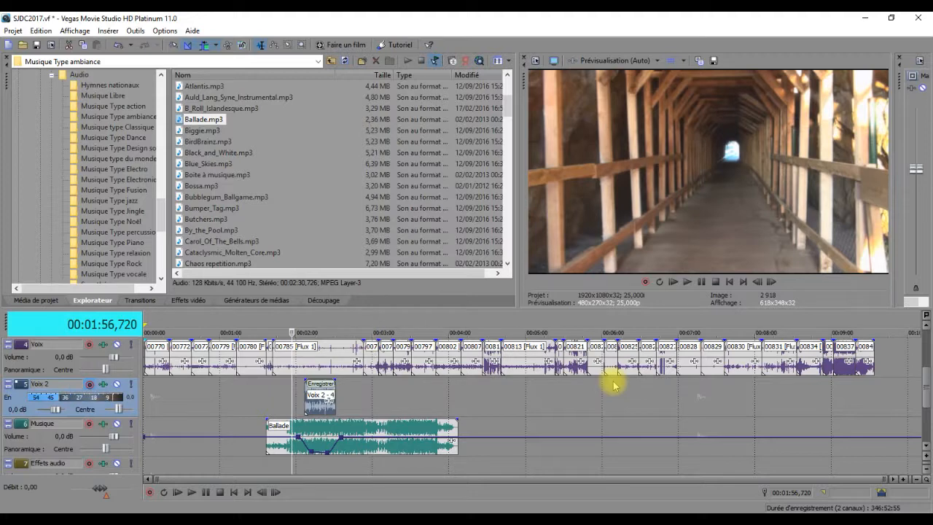
{"action": "left_click", "coordinate": [689, 283]}
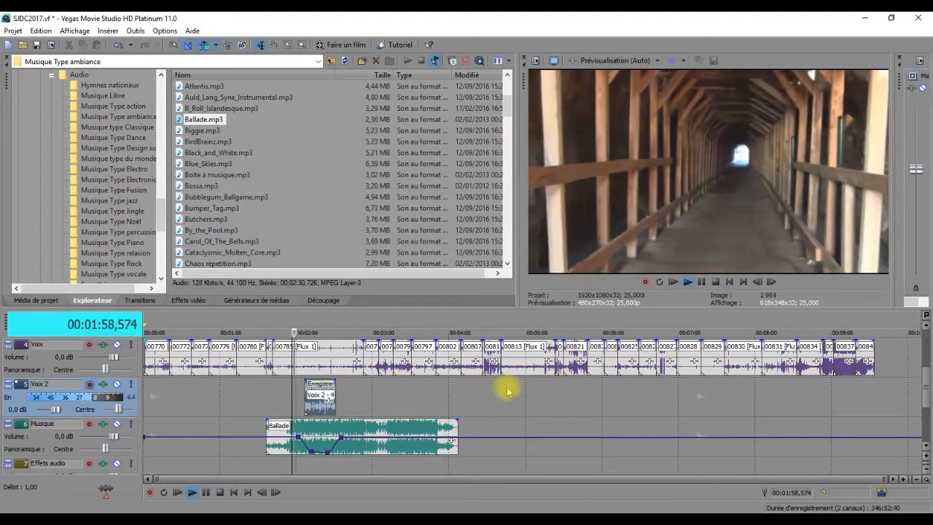